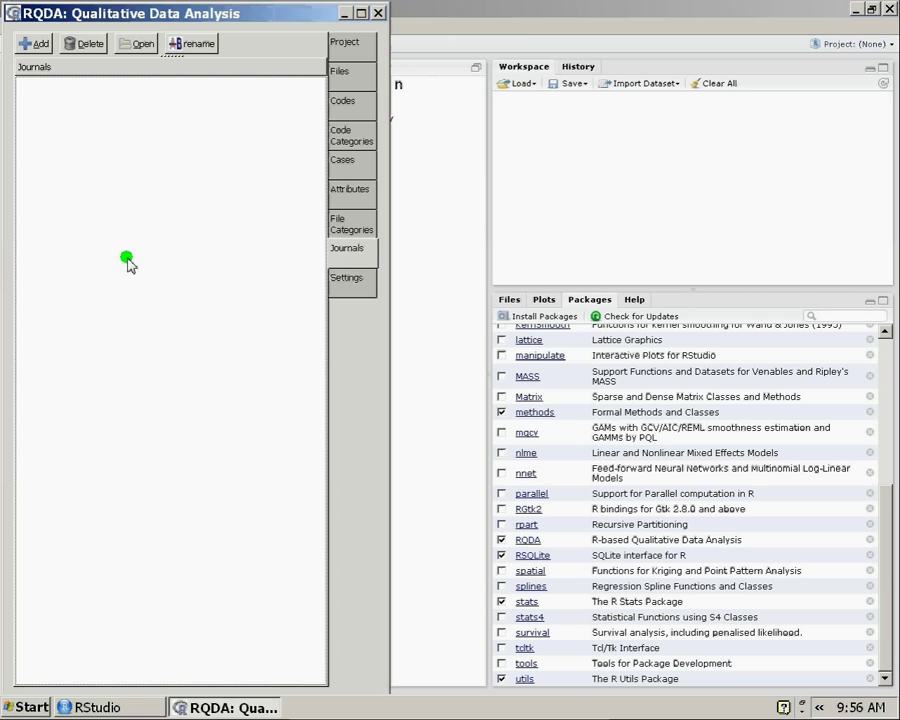
Step: Look through the project overview, the file list and the code list, including the Int01 file and the Concubinage code
click(351, 86)
click(346, 41)
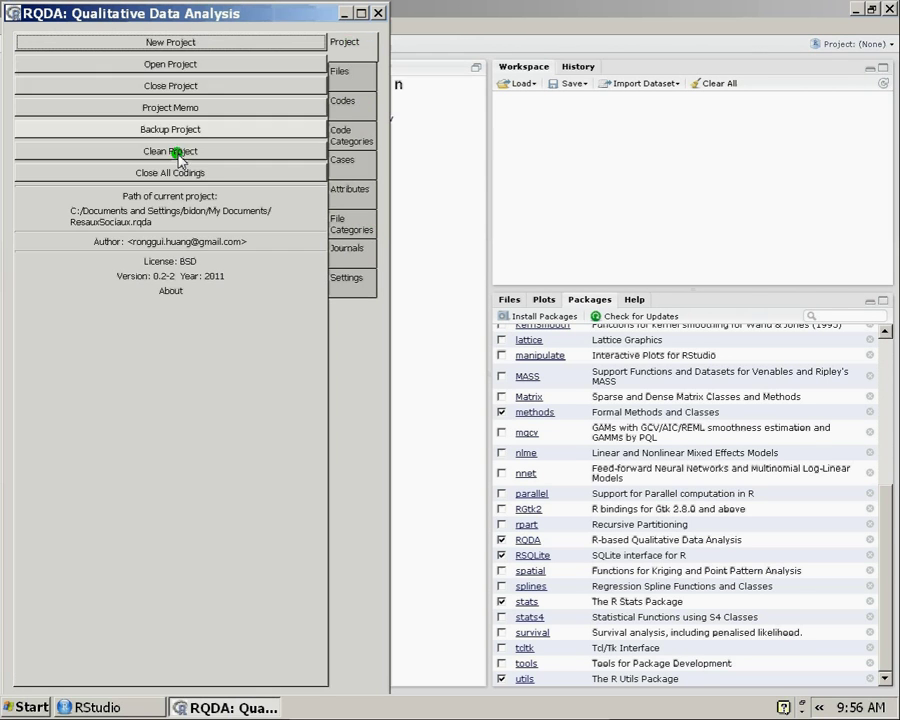
click(352, 80)
click(230, 84)
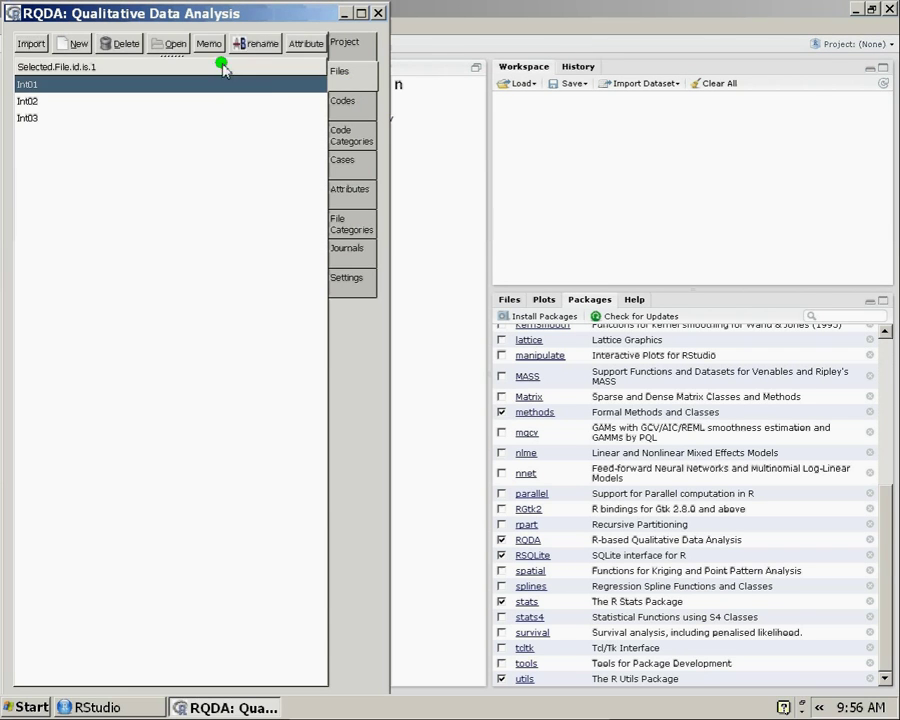
click(345, 103)
click(190, 110)
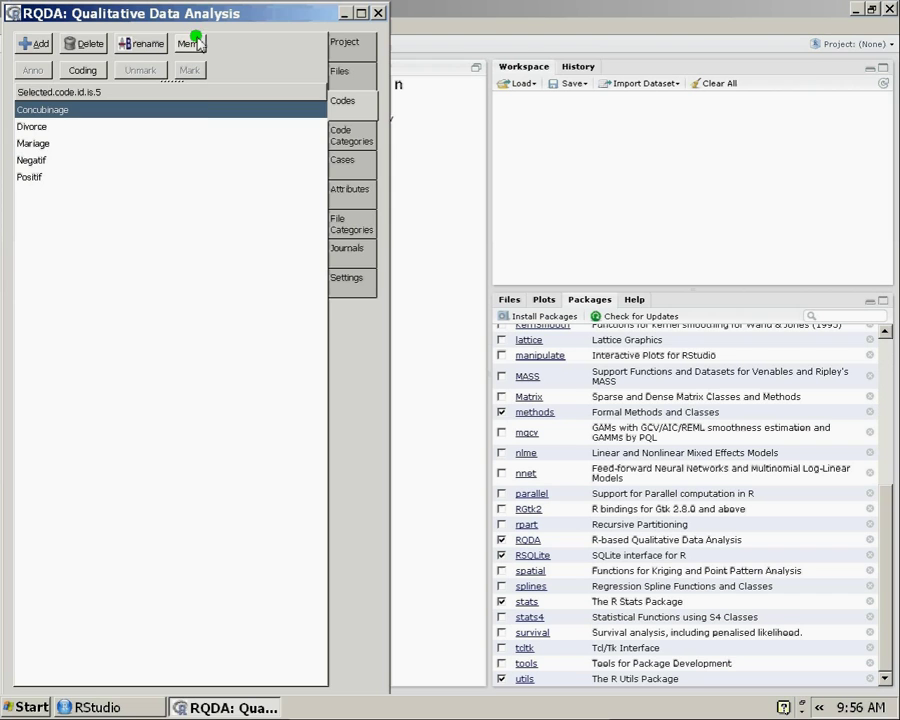
Step: Add a new journal entry with the text "Terminé de coder les sentiments" and save it
click(350, 246)
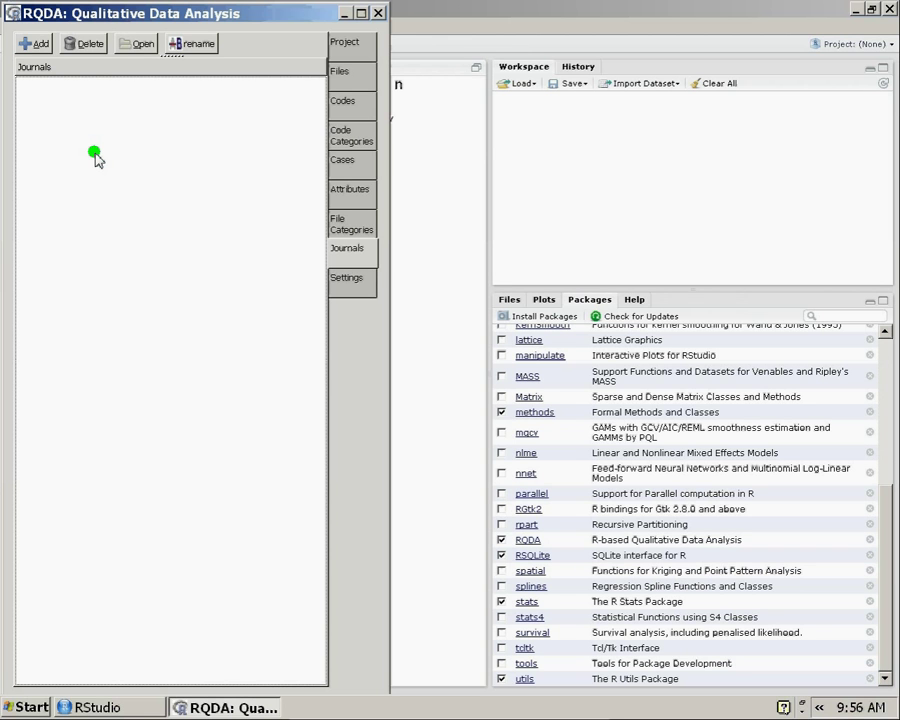
click(38, 44)
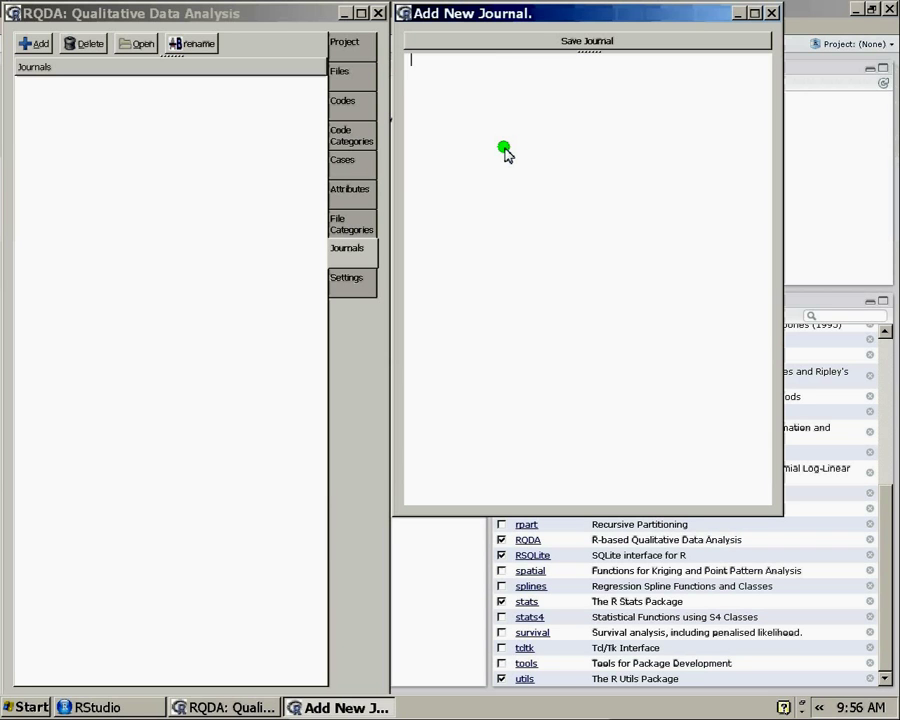
text(Terminé de coder les sentiments)
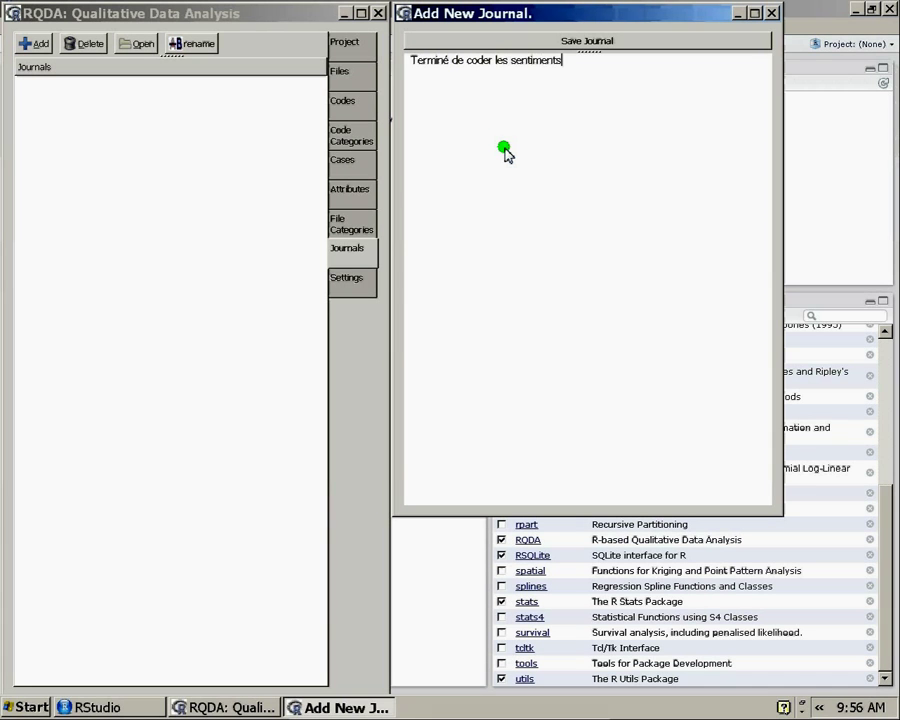
click(683, 40)
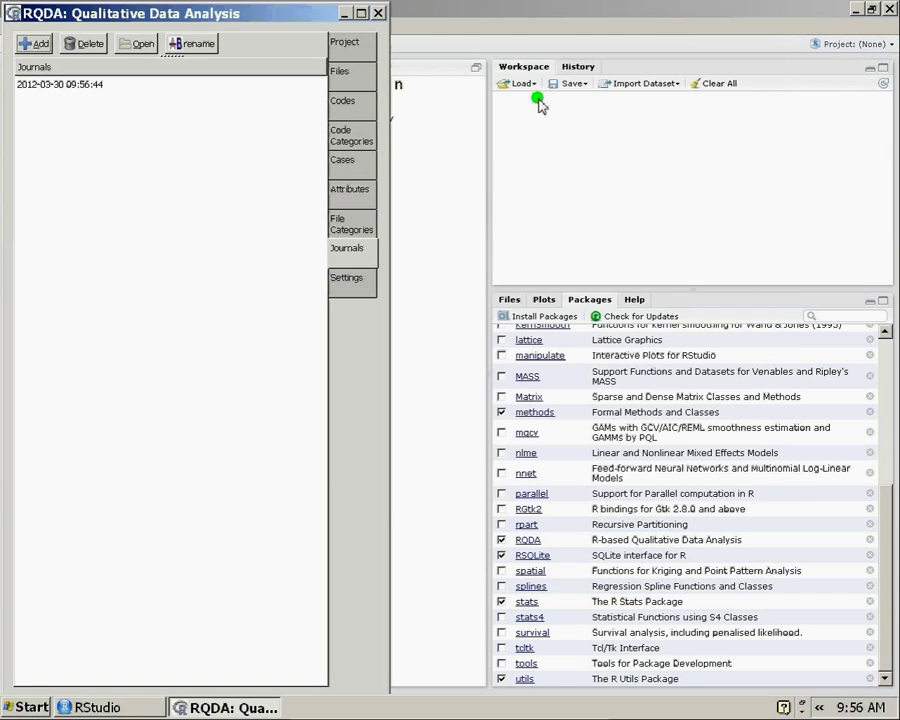
Step: Open the saved journal entry to check its text, and close it again
click(68, 86)
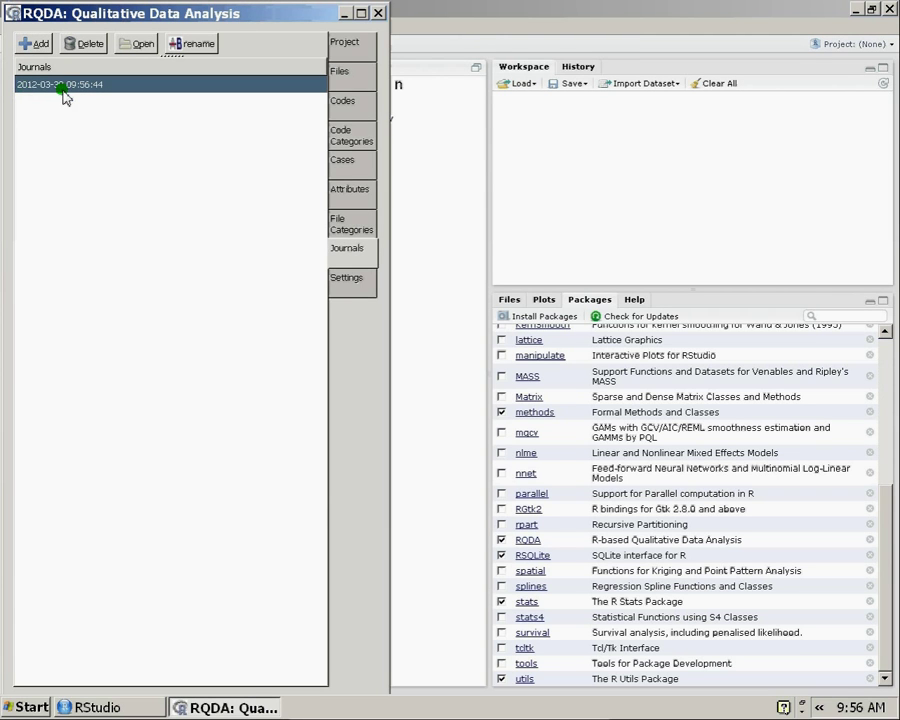
click(59, 96)
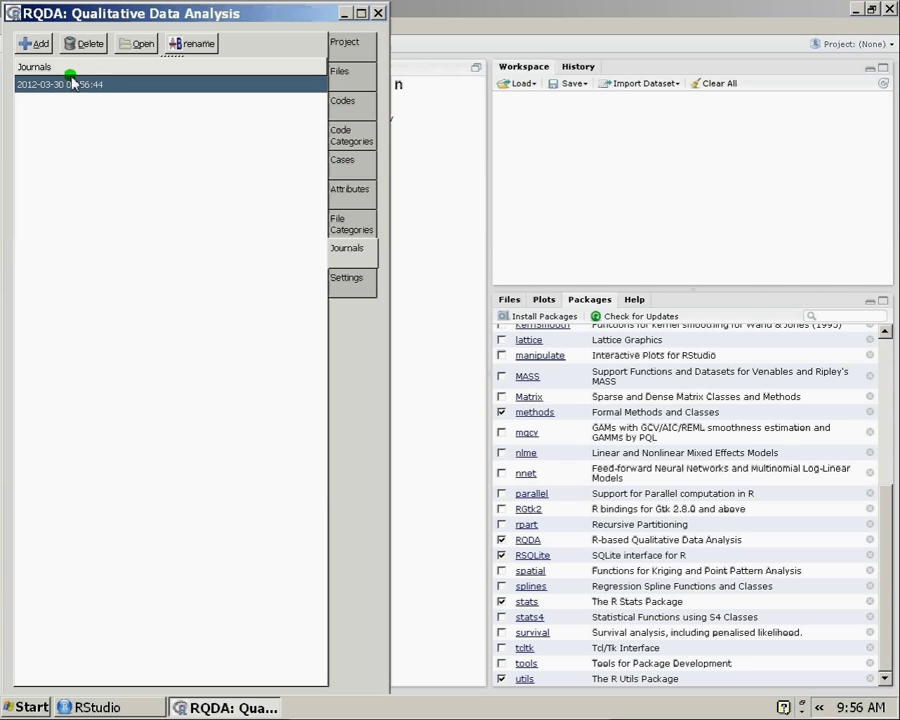
double_click(96, 86)
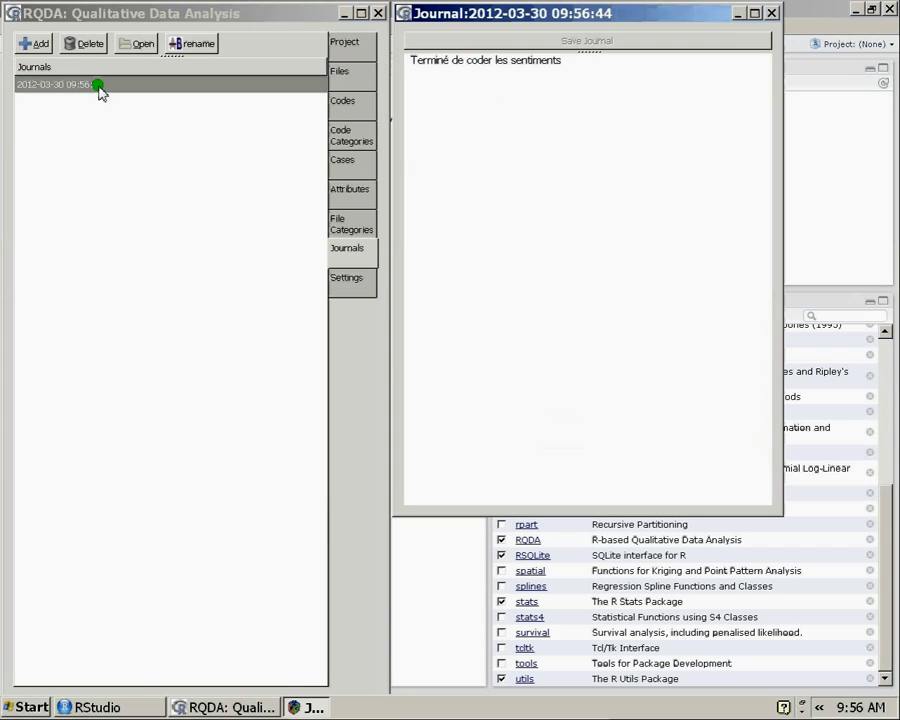
drag(624, 88, 400, 57)
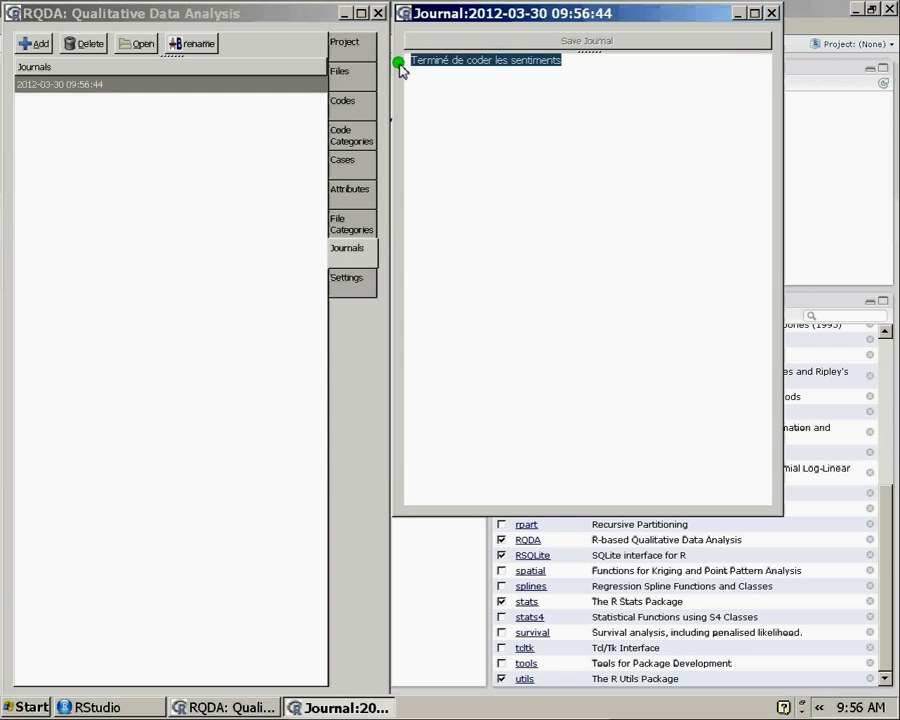
click(770, 13)
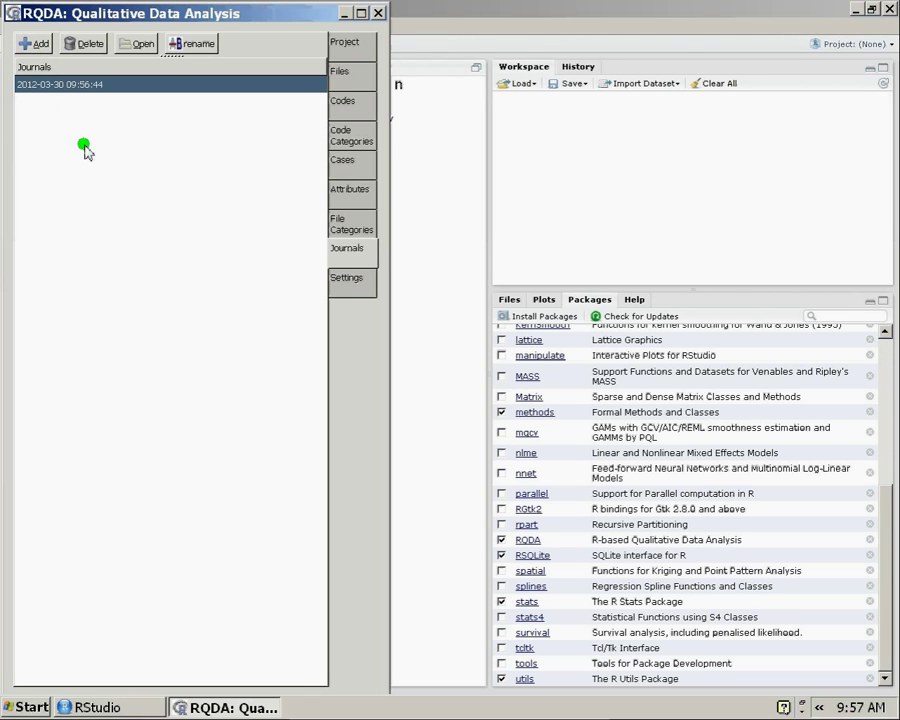
Step: Add and save a second journal entry with the text "Terminer coder partie États Civils"
click(38, 44)
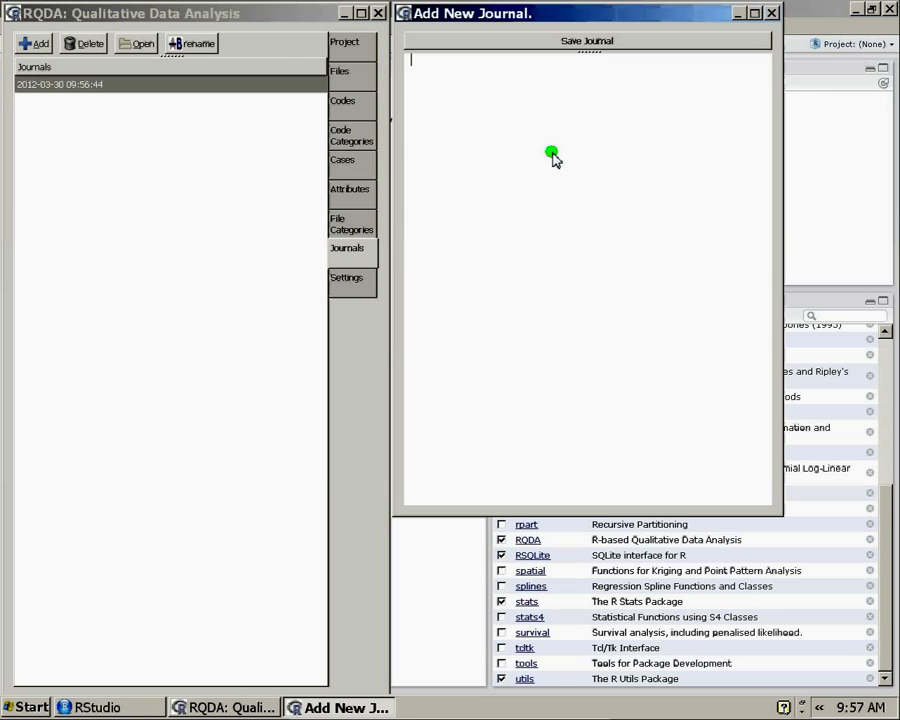
text(Termind)
text(r coder partie)
text( Étata)
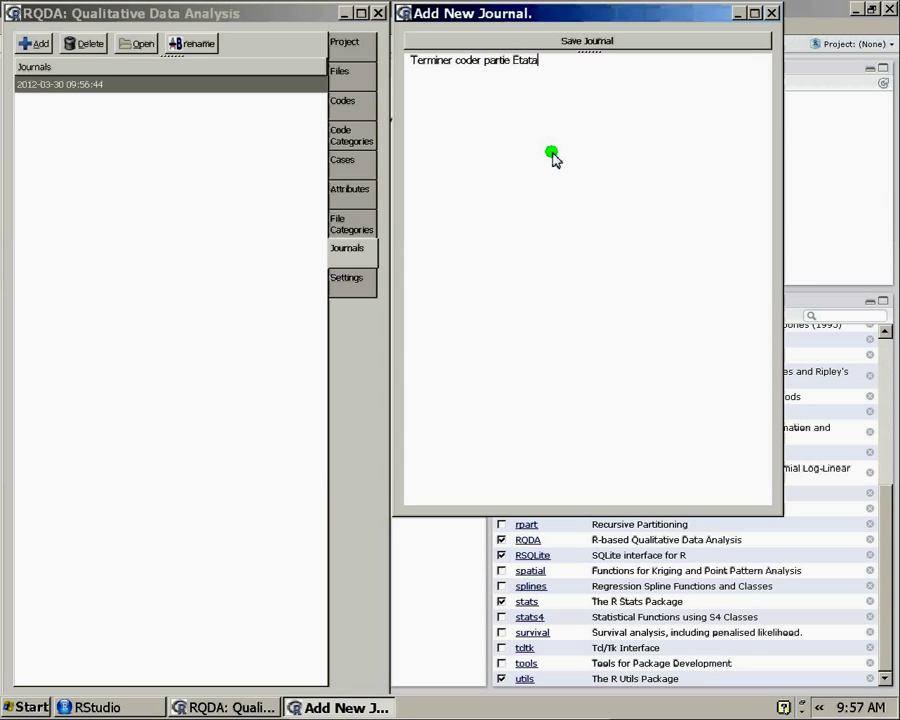
key(BackSpace)
text(s Civils)
drag(412, 66, 554, 76)
click(577, 73)
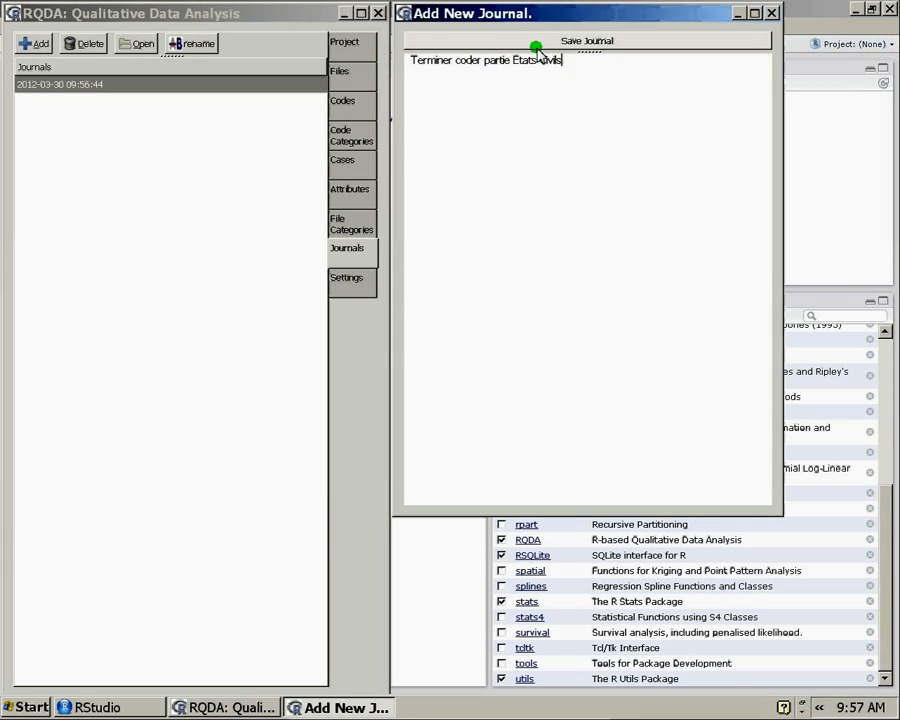
click(566, 43)
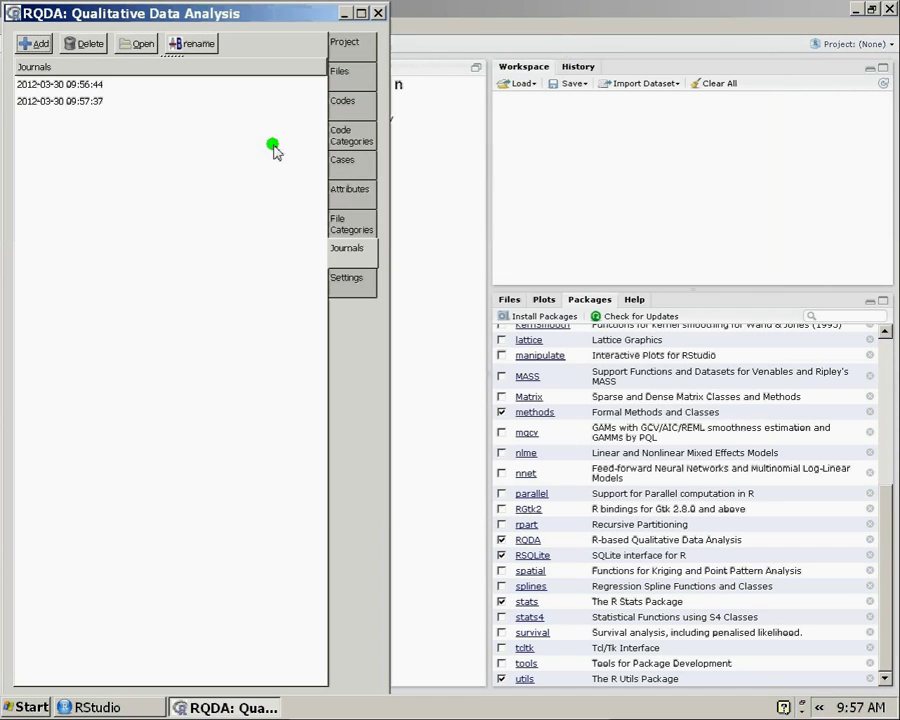
click(118, 101)
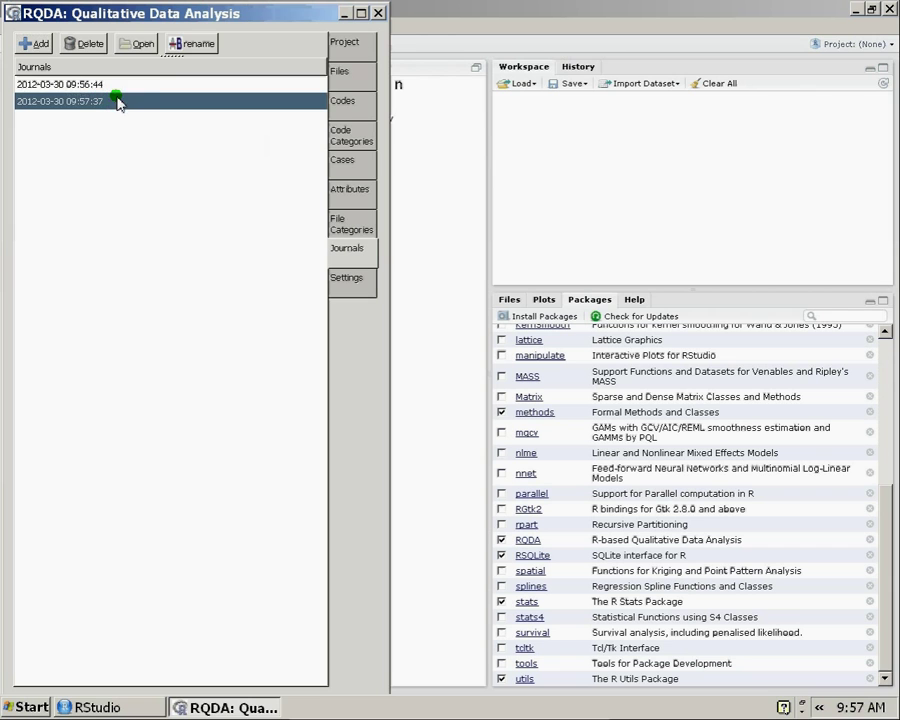
click(160, 84)
click(160, 101)
click(72, 103)
click(77, 88)
click(76, 99)
click(90, 126)
click(94, 85)
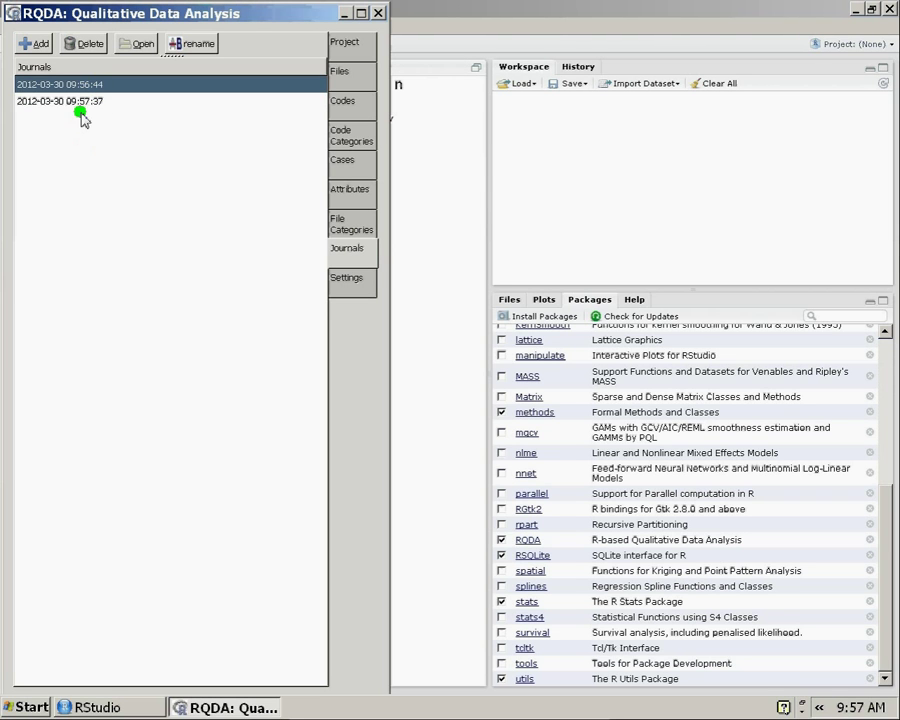
click(81, 101)
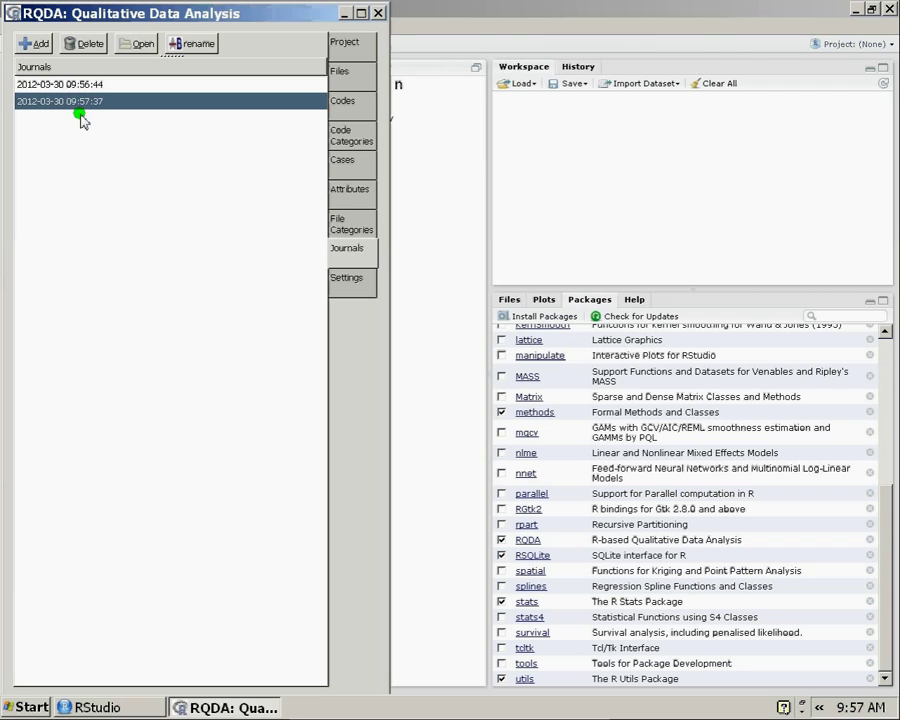
click(88, 86)
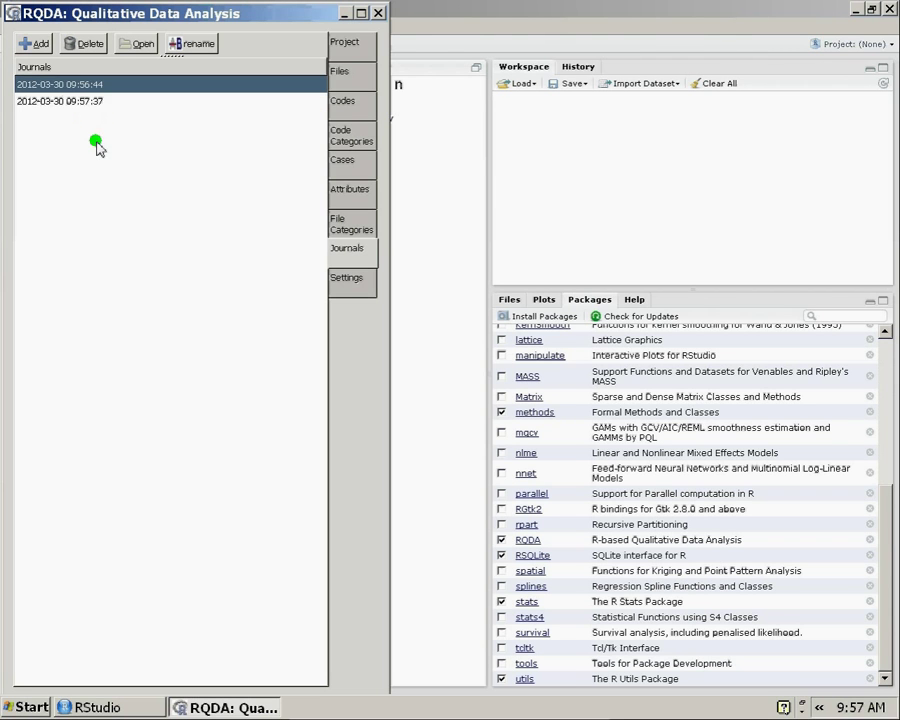
click(95, 104)
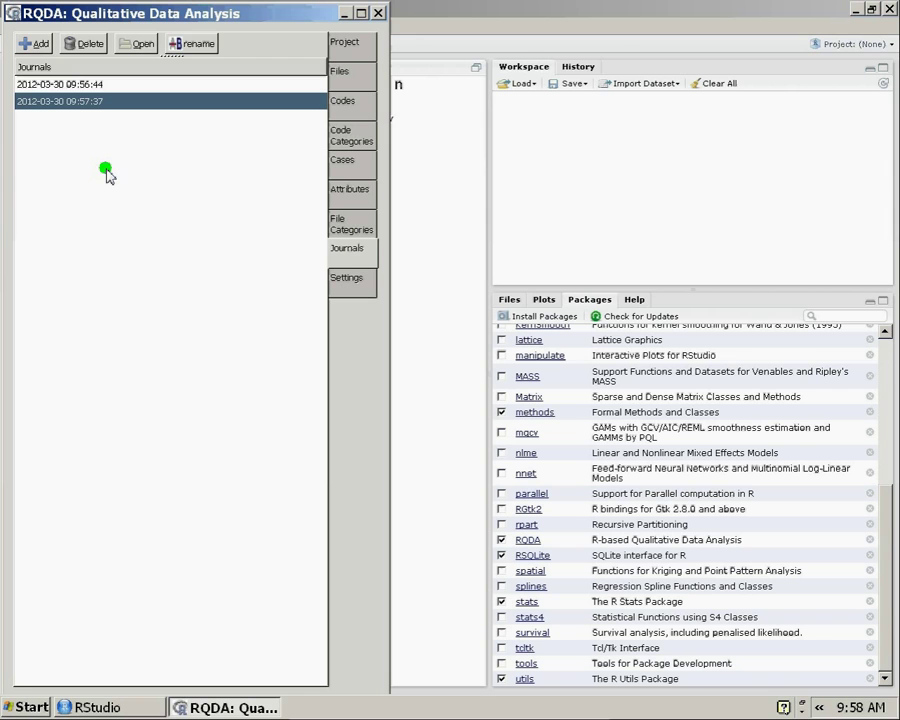
click(74, 84)
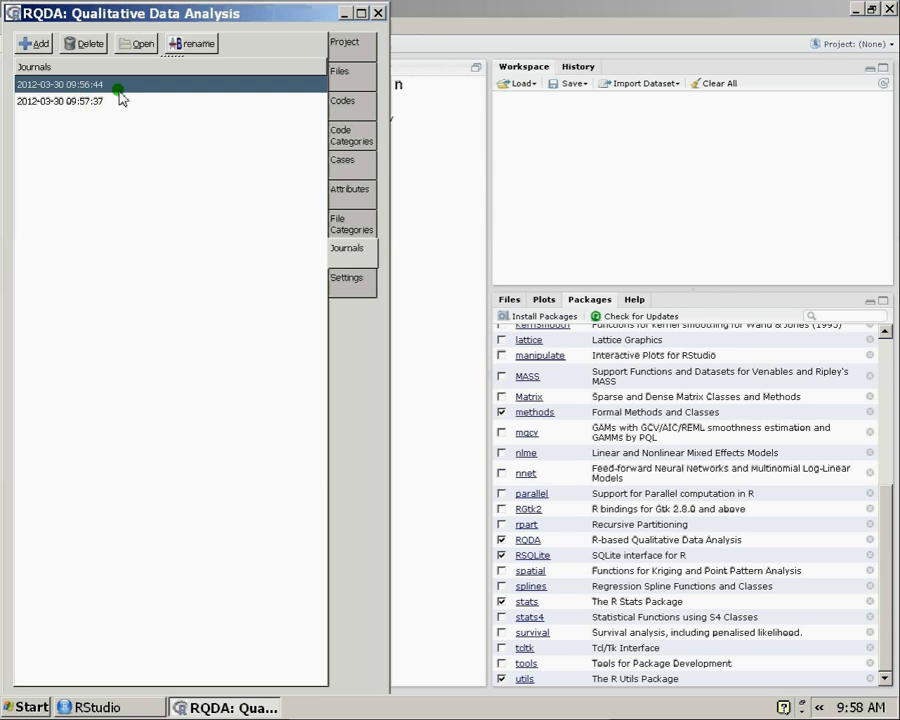
Step: Add and save a third journal entry with the text "Texte en question"
click(40, 44)
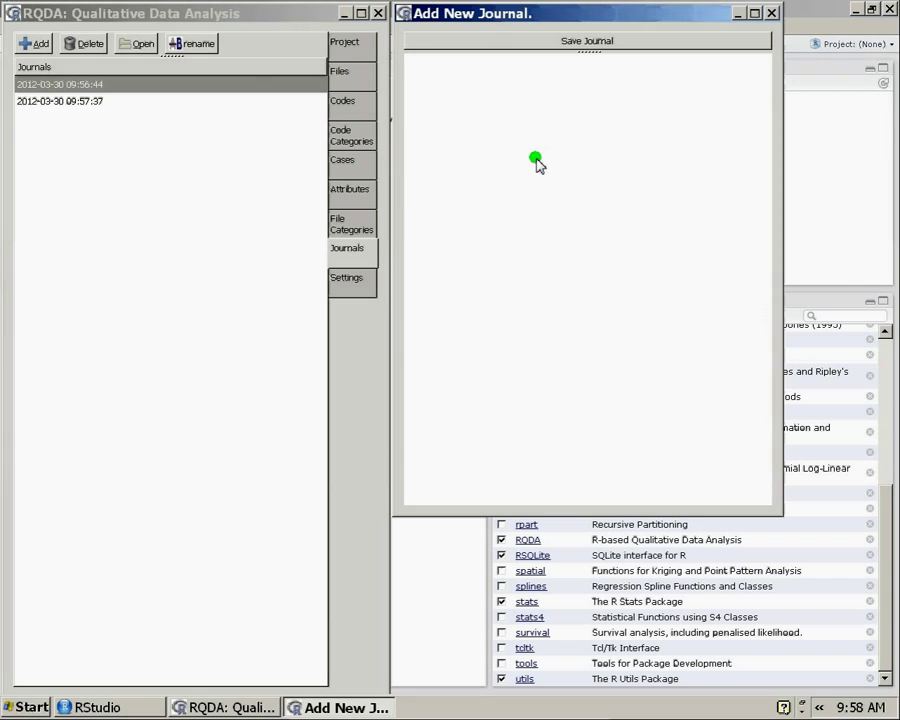
click(535, 162)
text(Trx)
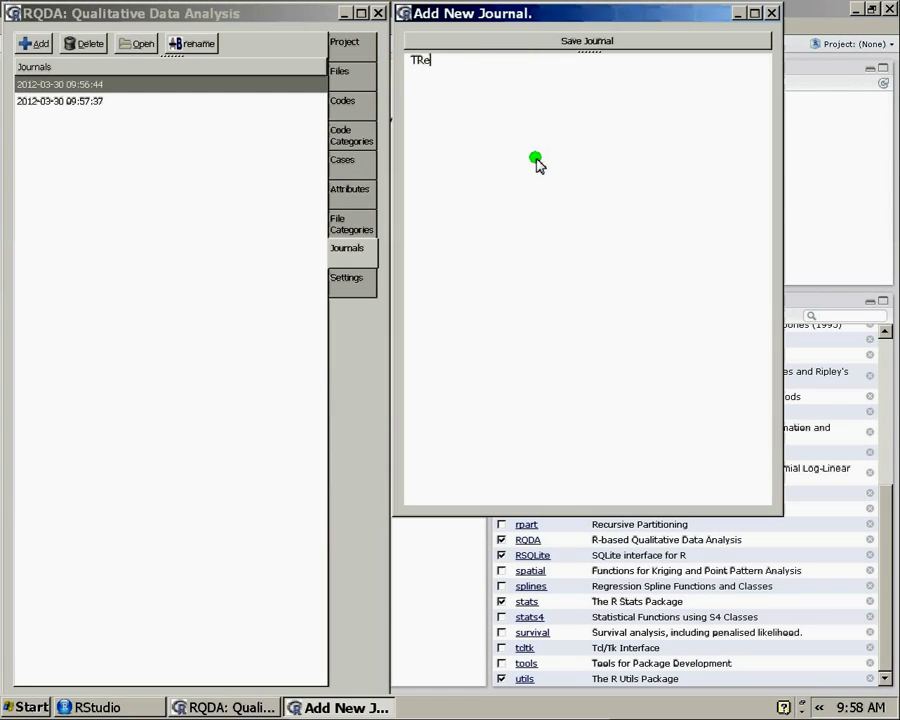
key(BackSpace)
key(BackSpace)
text(exte en u)
key(BackSpace)
text(question)
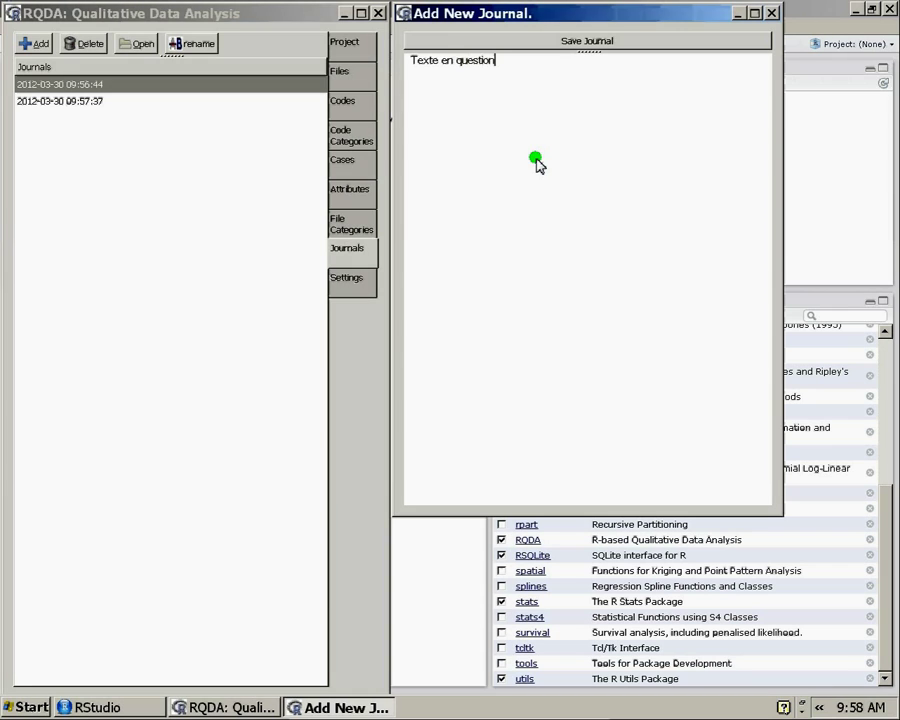
click(633, 46)
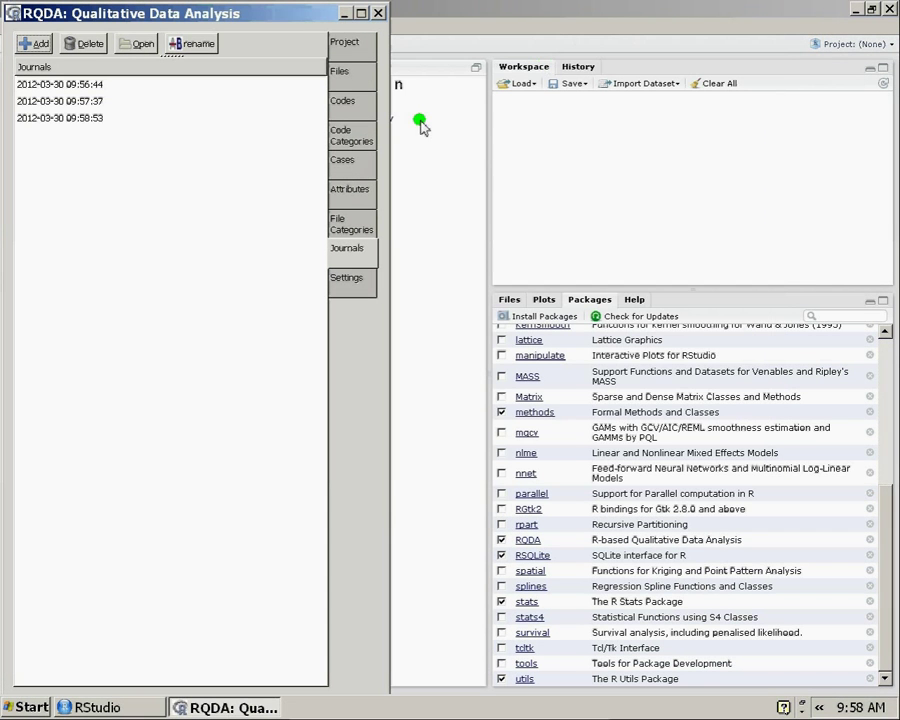
Step: Open the third journal entry to read its text, and close it again
click(100, 120)
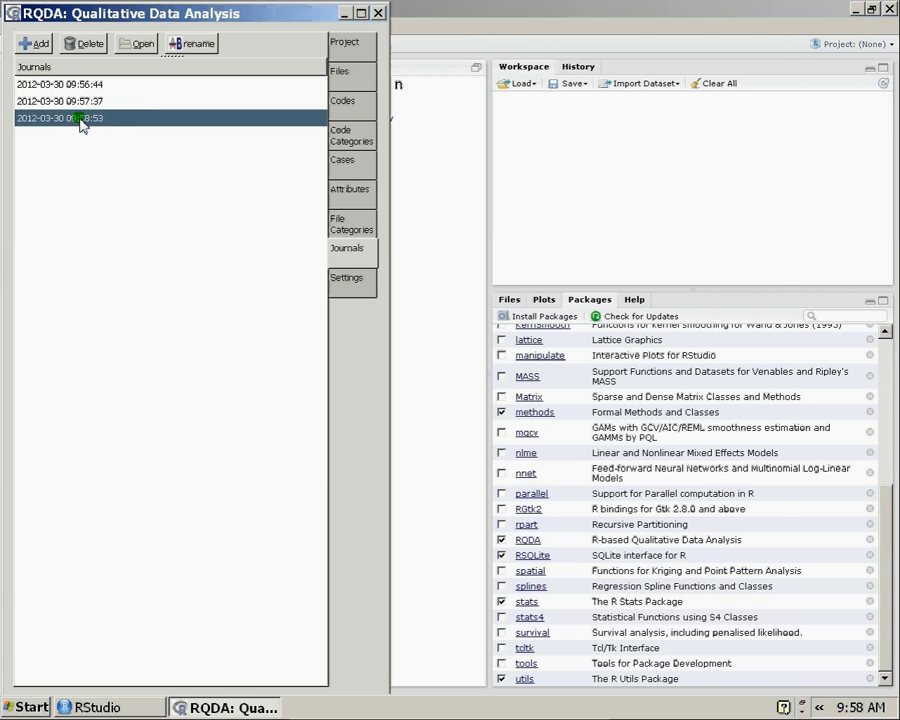
double_click(80, 120)
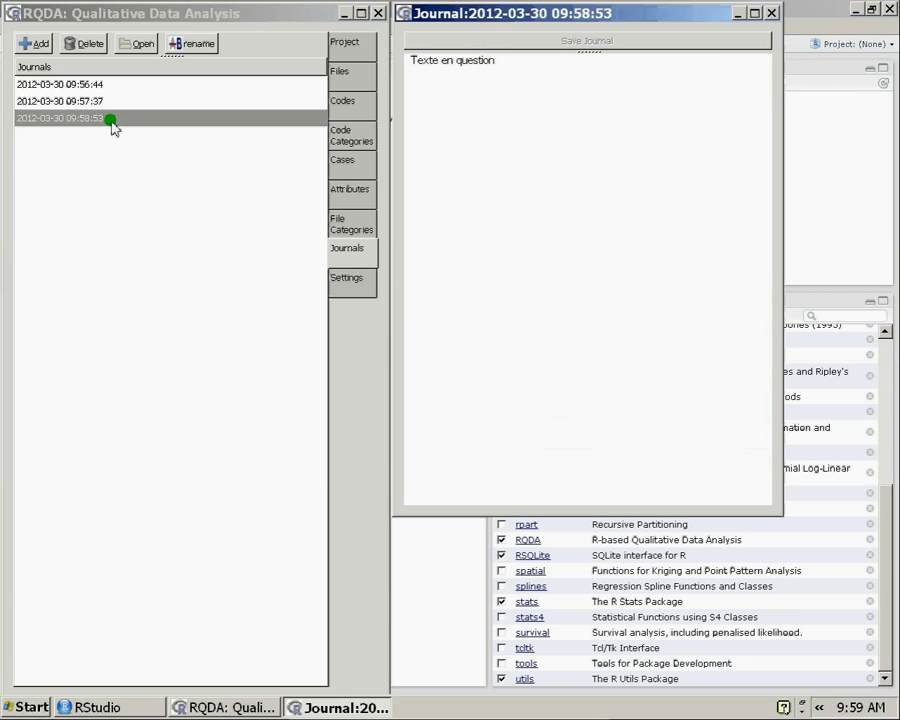
click(769, 12)
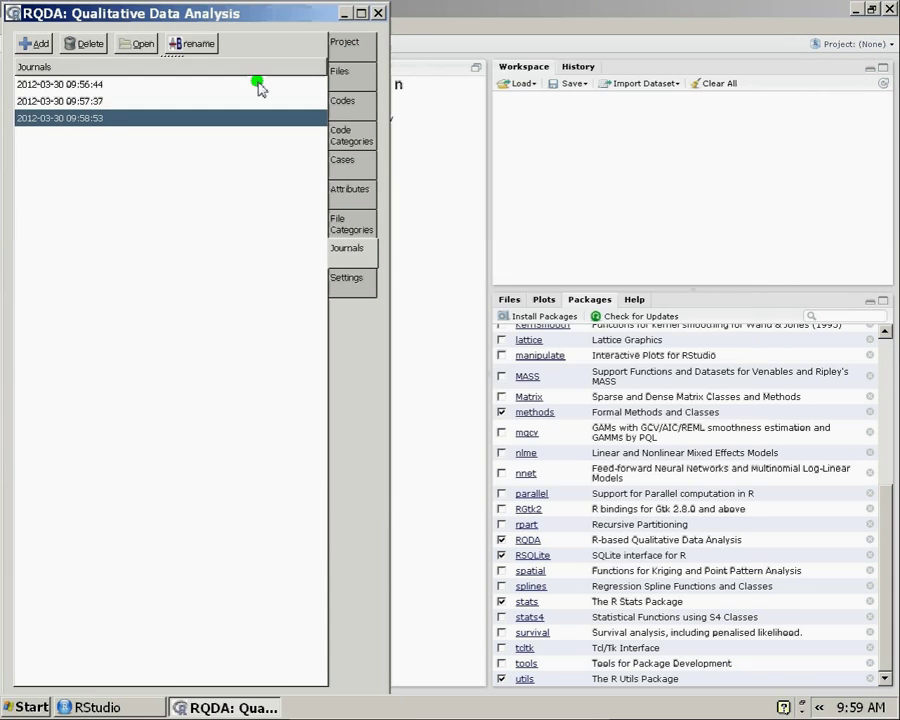
click(198, 44)
key(End)
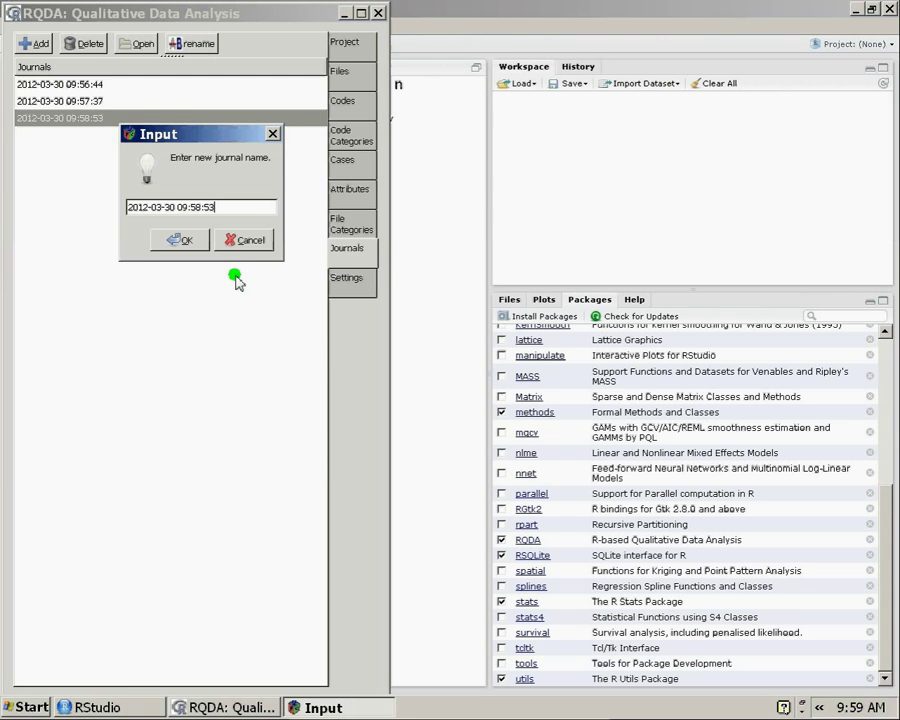
key(Left)
key(Left)
key(Left)
key(Left)
key(Left)
key(Left)
key(Left)
key(Left)
key(Left)
key(BackSpace)
key(BackSpace)
text(2)
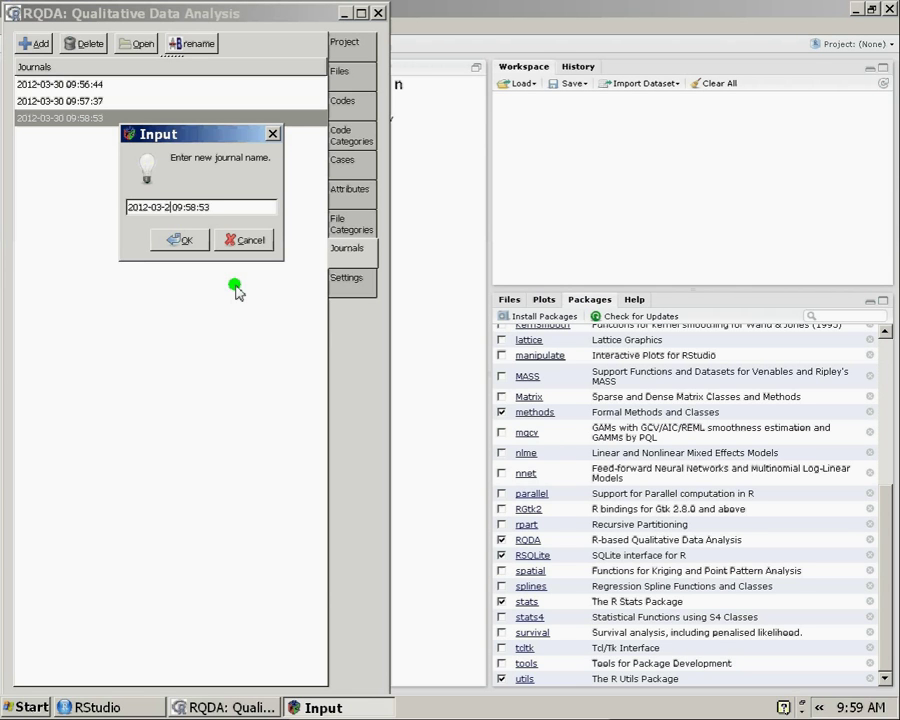
text(9)
key(Right)
key(Right)
key(Right)
key(BackSpace)
key(BackSpace)
text(10)
drag(205, 207, 243, 210)
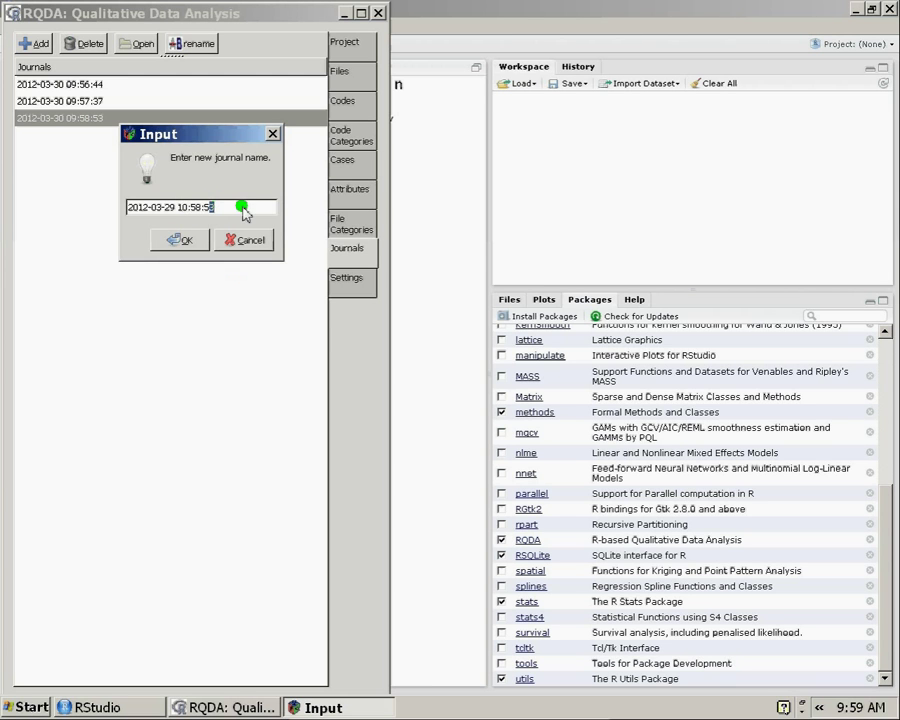
click(178, 242)
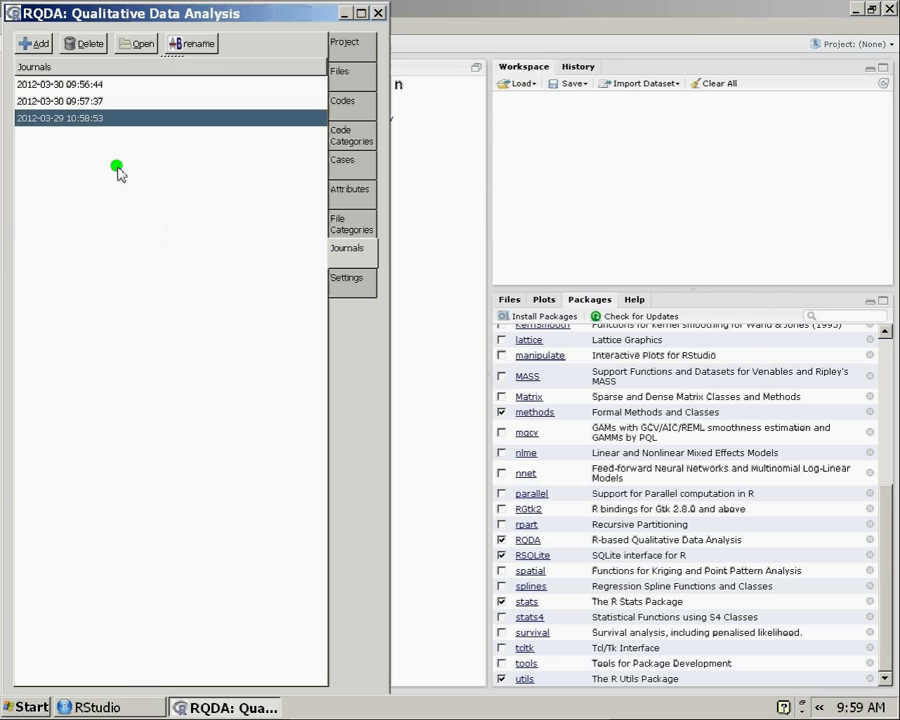
click(72, 86)
click(76, 101)
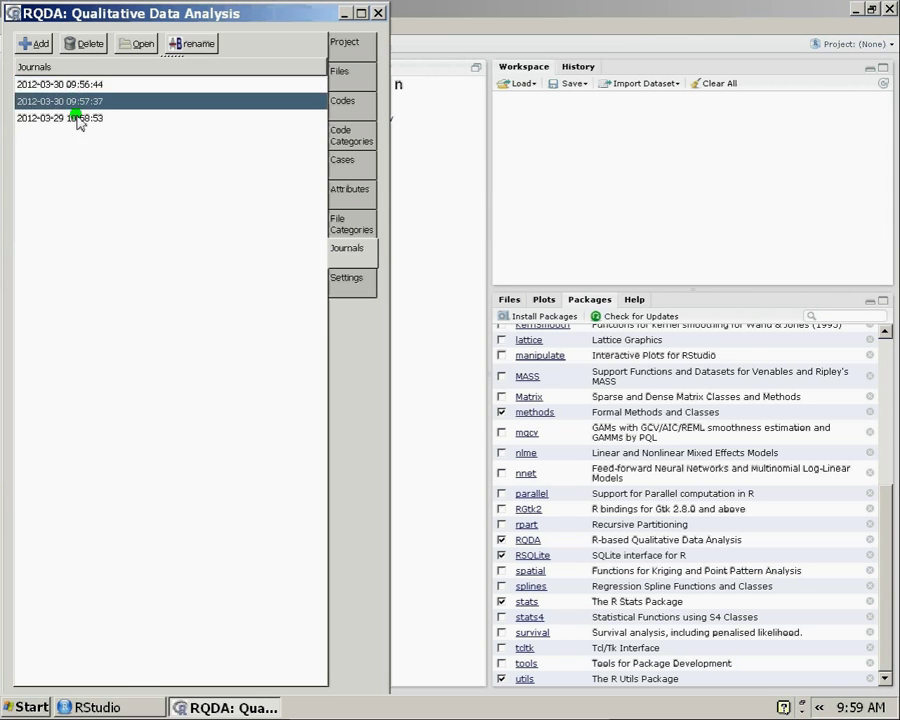
click(78, 119)
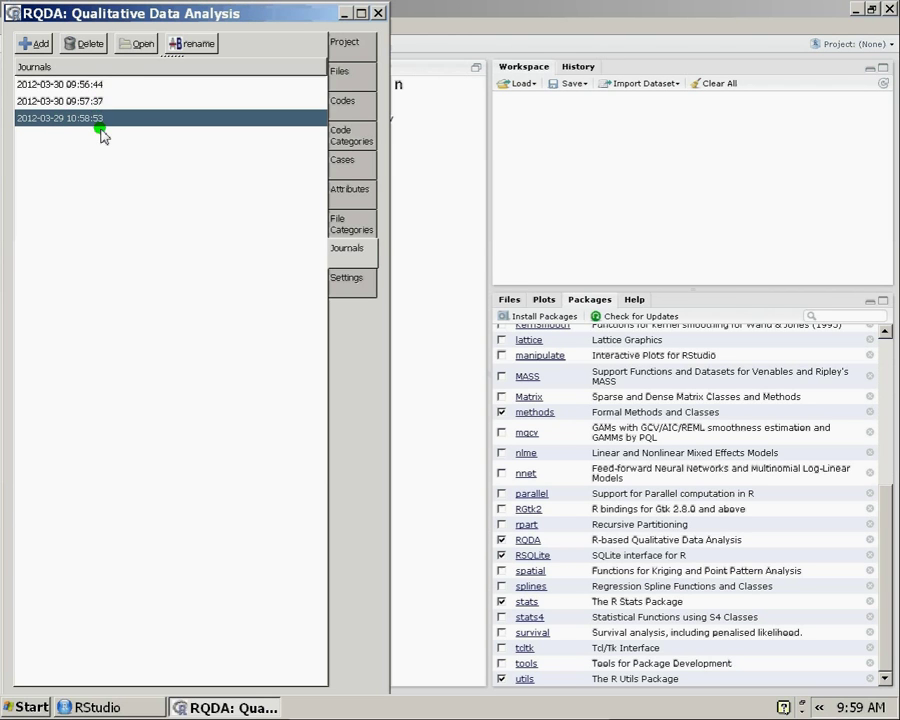
click(346, 245)
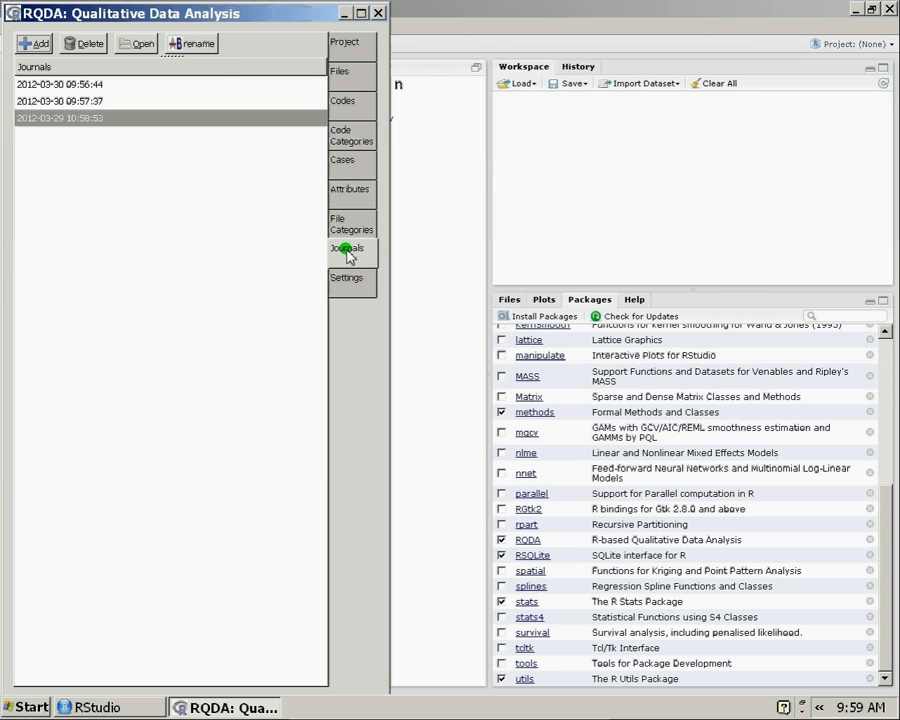
click(94, 100)
click(105, 118)
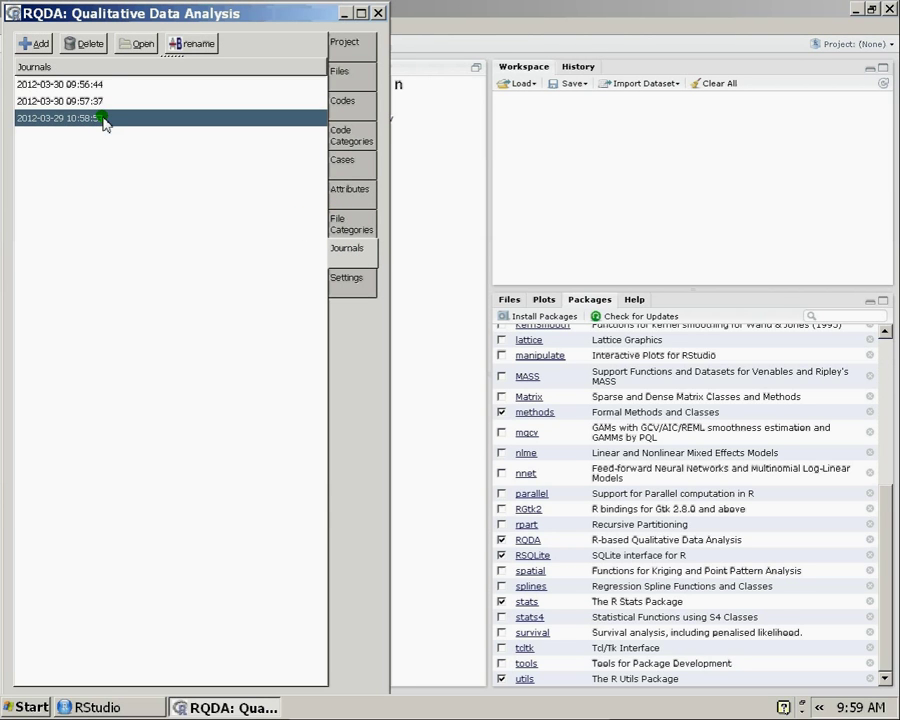
click(104, 100)
click(105, 119)
double_click(105, 119)
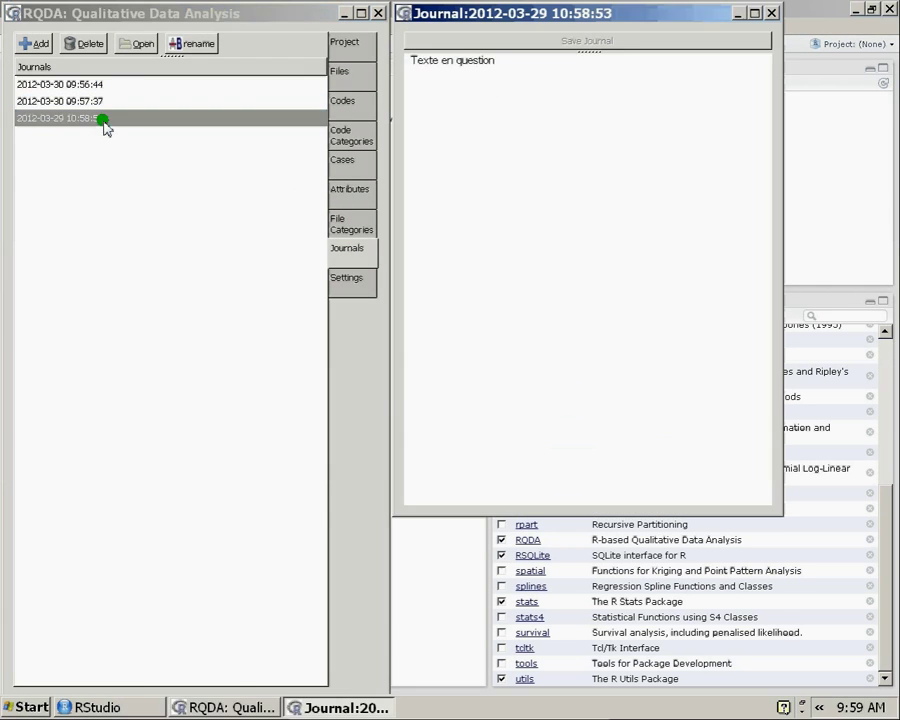
click(775, 12)
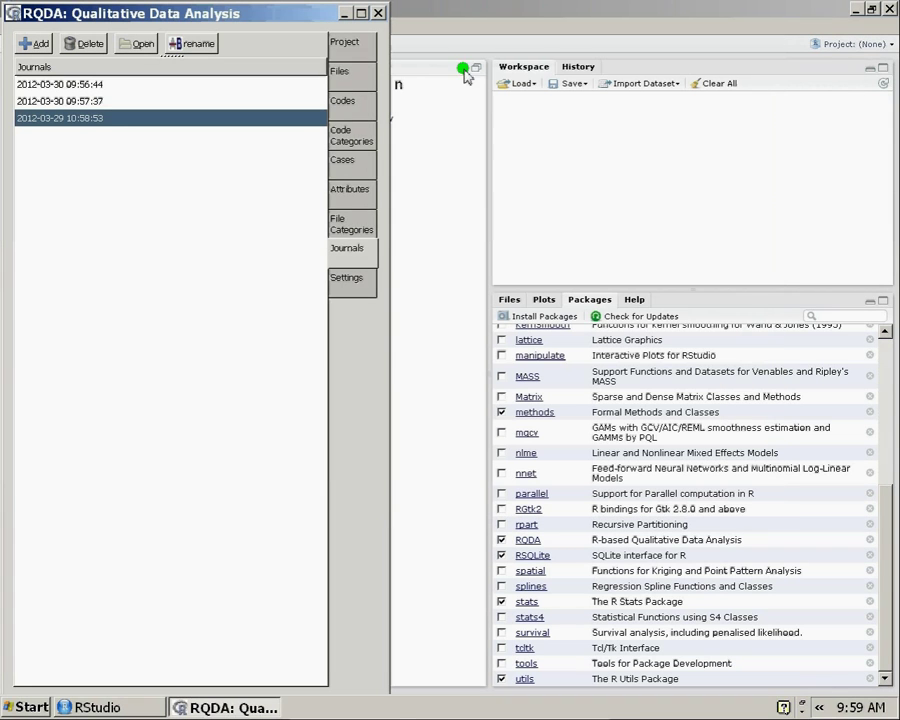
click(54, 102)
click(100, 117)
click(90, 45)
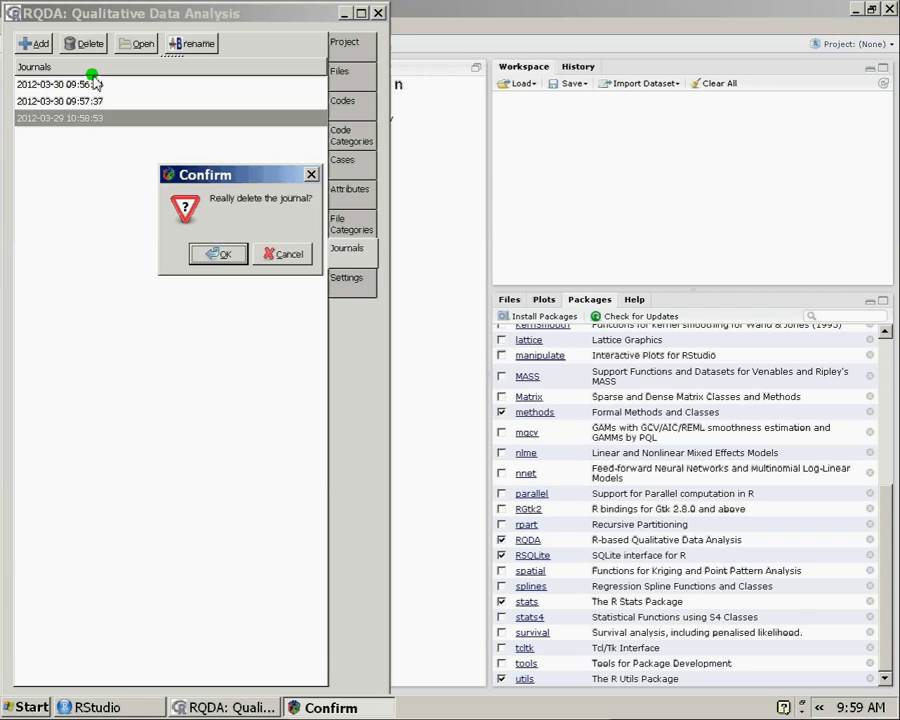
click(217, 254)
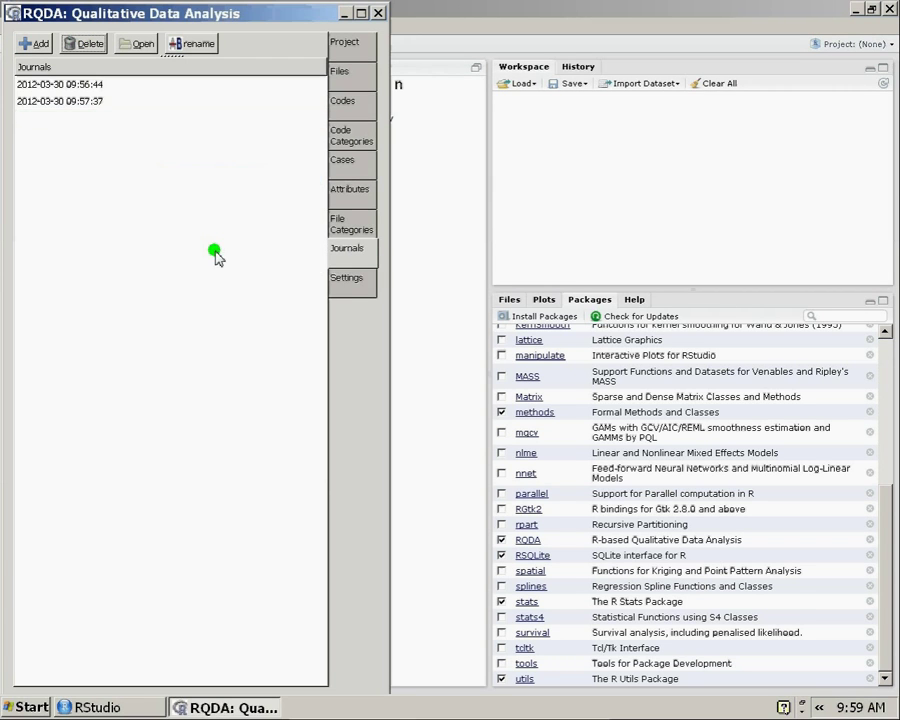
click(100, 105)
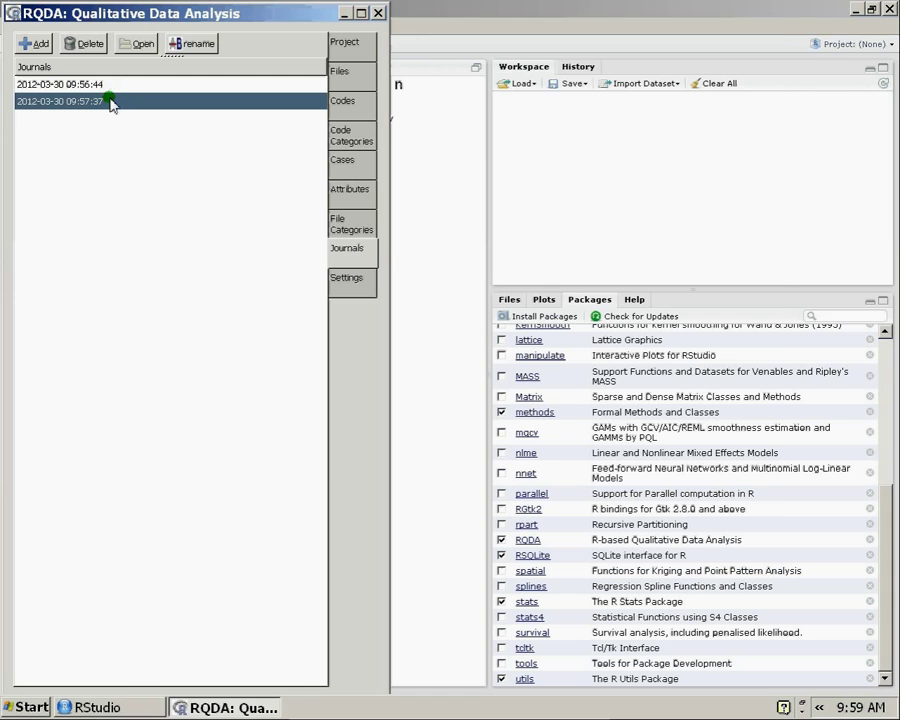
double_click(115, 100)
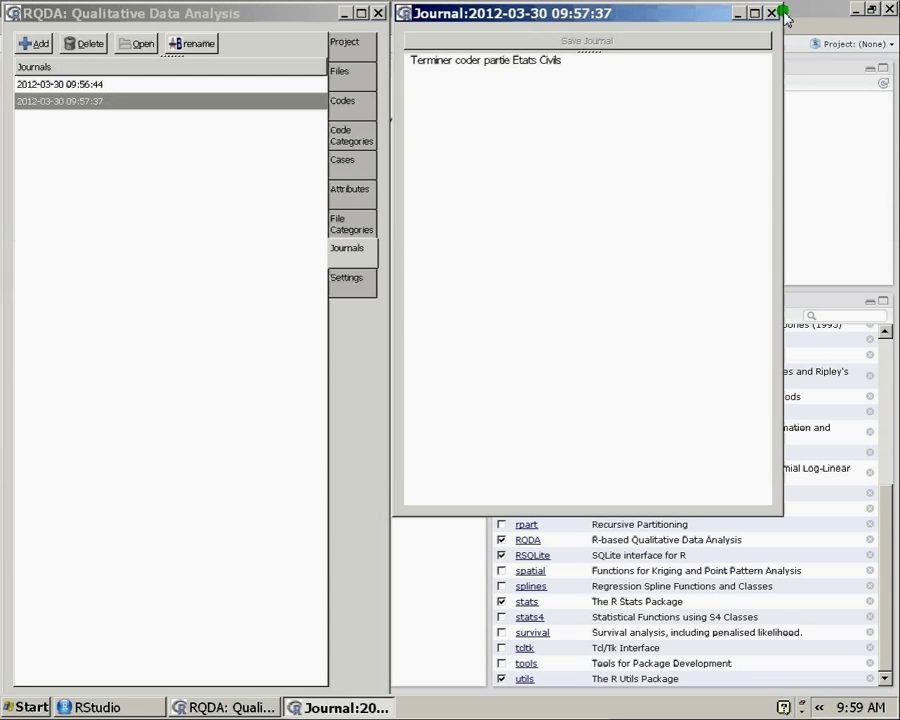
click(771, 13)
click(150, 44)
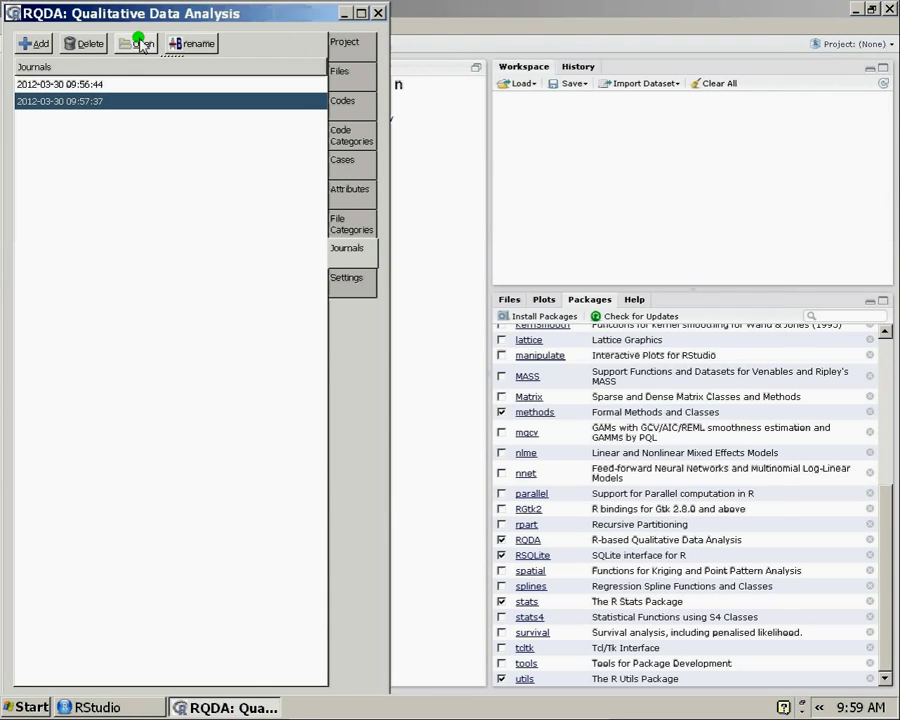
click(764, 13)
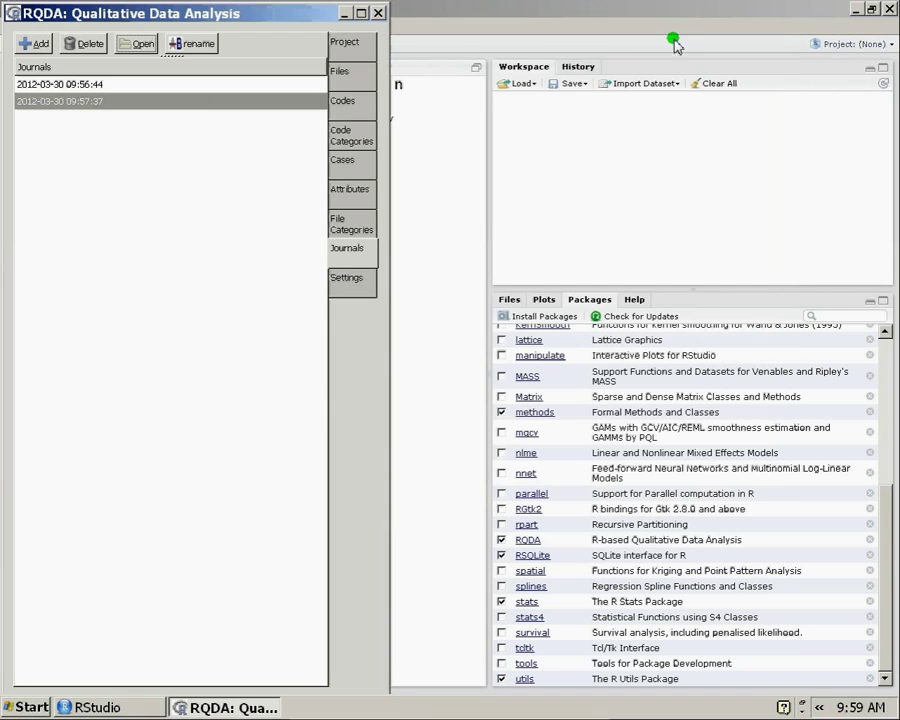